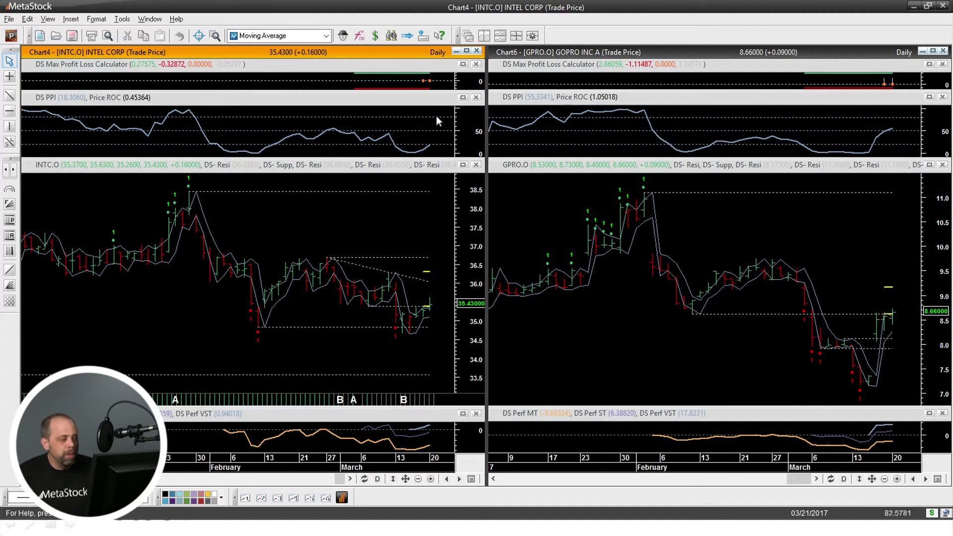
# Maximize the Chart4 INTC.O window so the Intel daily chart fills the workspace
pyautogui.click(467, 51)
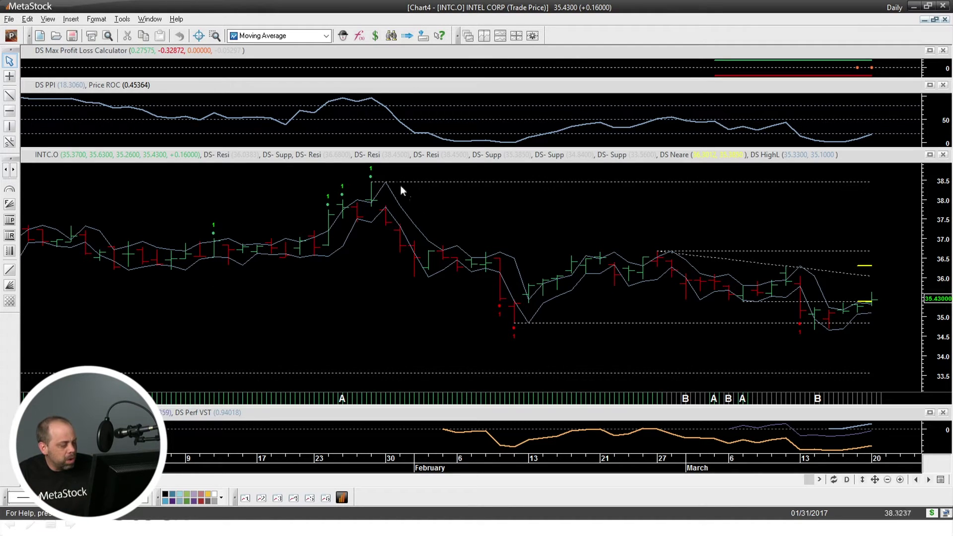
pyautogui.moveTo(368, 177)
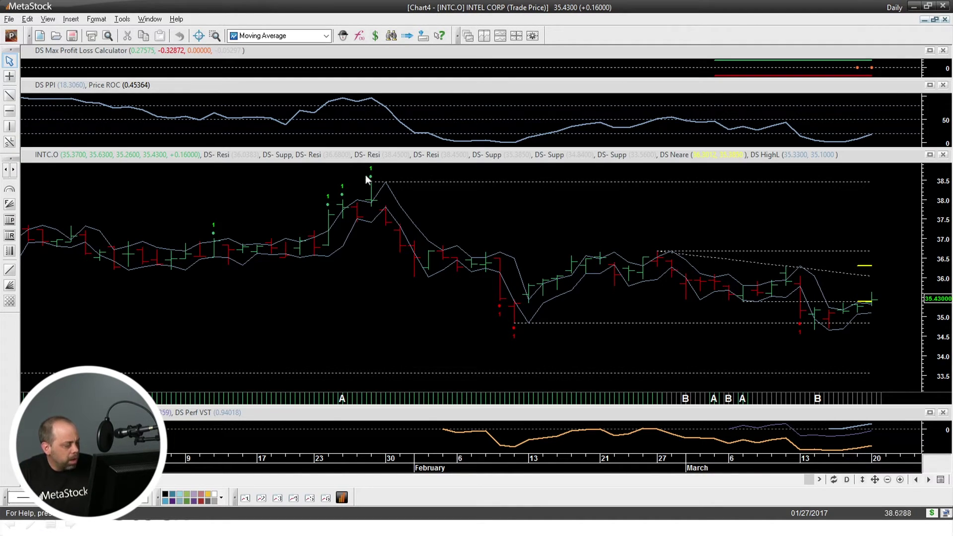
# Draw a vertical line on the Intel chart and drag it to the latest bar near March 20
pyautogui.click(9, 126)
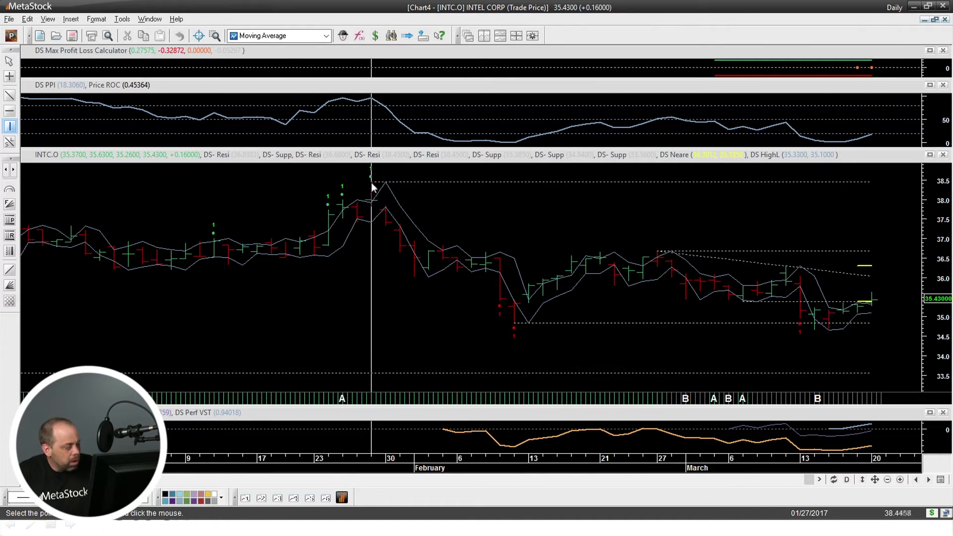
pyautogui.click(386, 109)
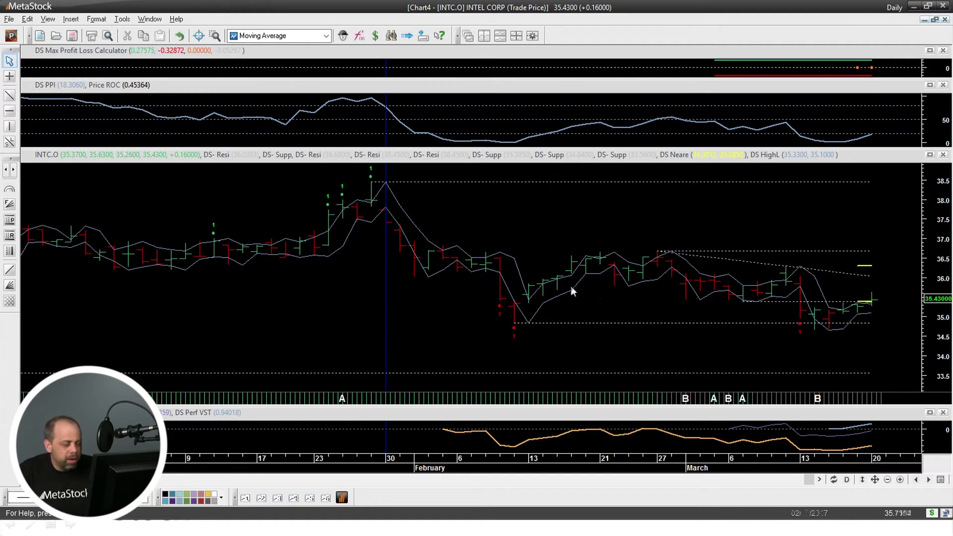
pyautogui.click(385, 320)
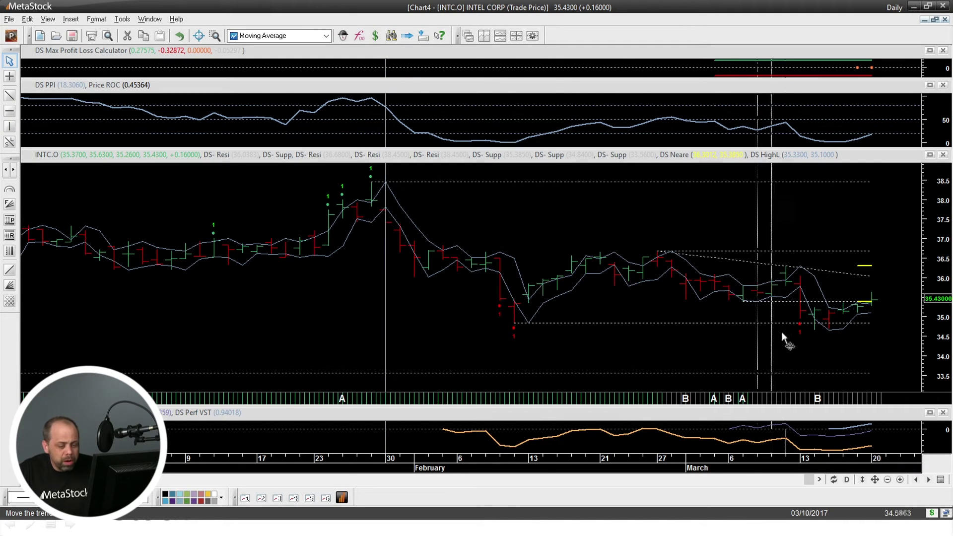
pyautogui.moveTo(415, 320); pyautogui.dragTo(801, 338)
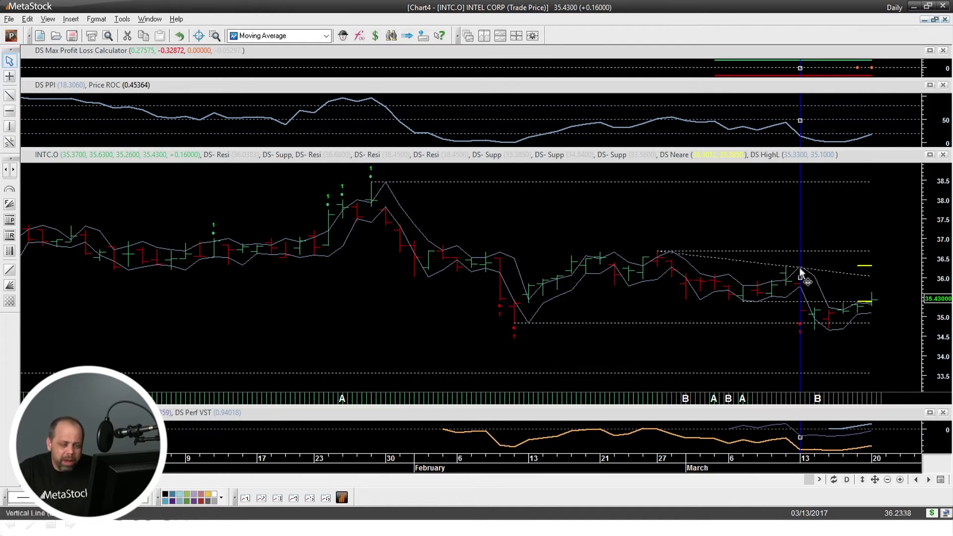
pyautogui.moveTo(801, 121); pyautogui.dragTo(873, 130)
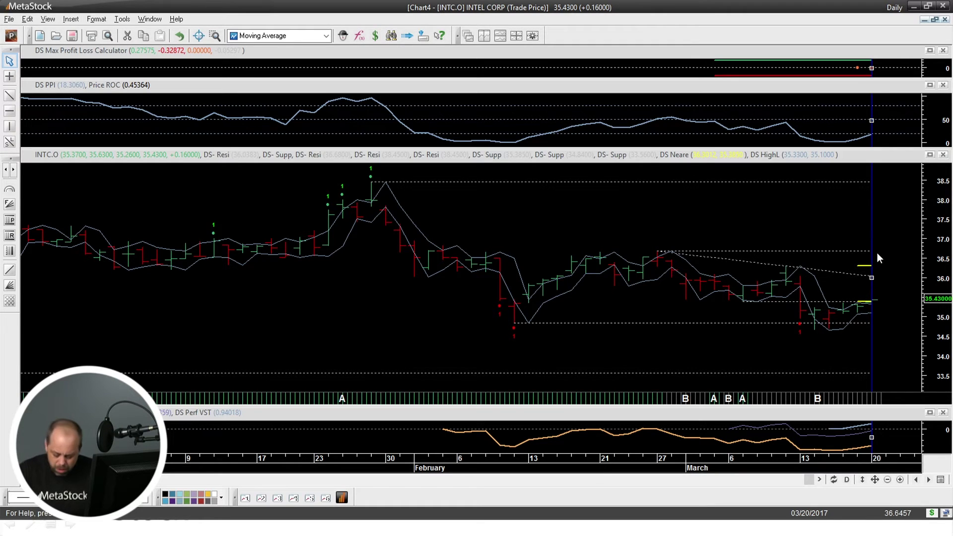
# Delete the selected vertical line and confirm its removal
pyautogui.press('Delete')
pyautogui.click(463, 289)
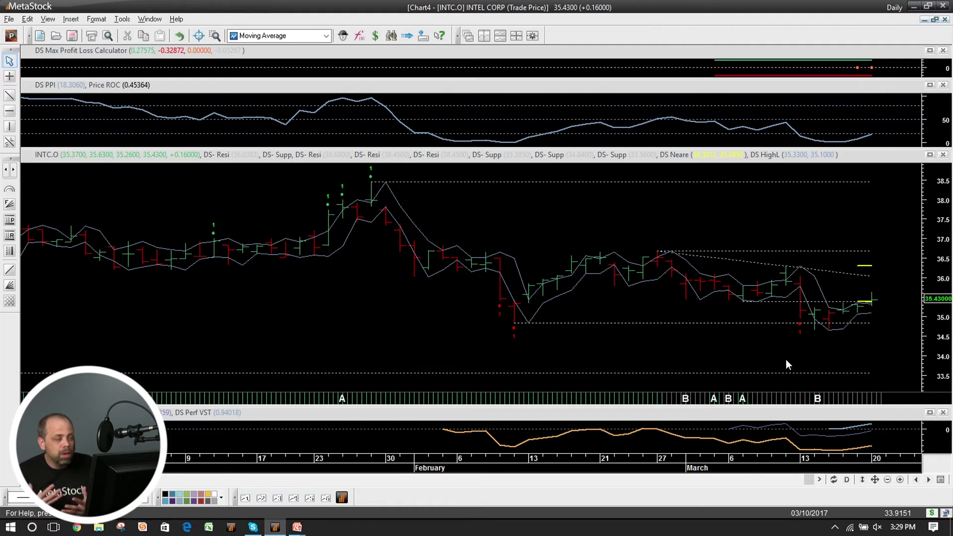
# Show the DomiStock Expert Commentary for INTC.O from the View menu beside the chart
pyautogui.click(344, 36)
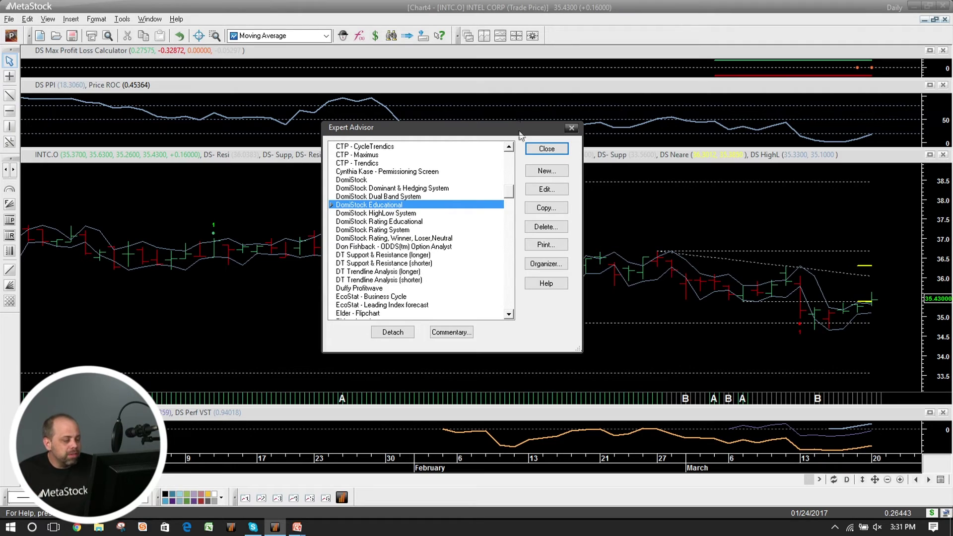
pyautogui.click(546, 149)
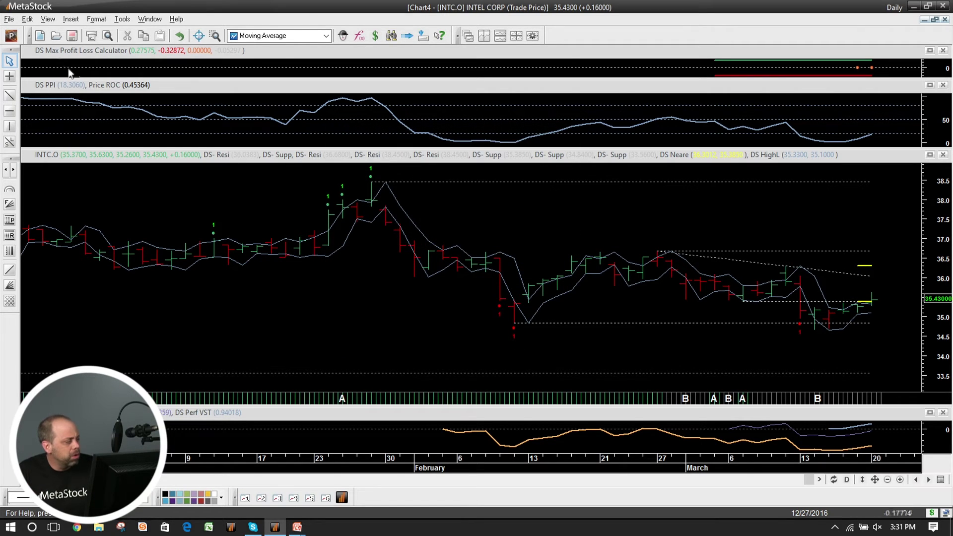
pyautogui.click(50, 20)
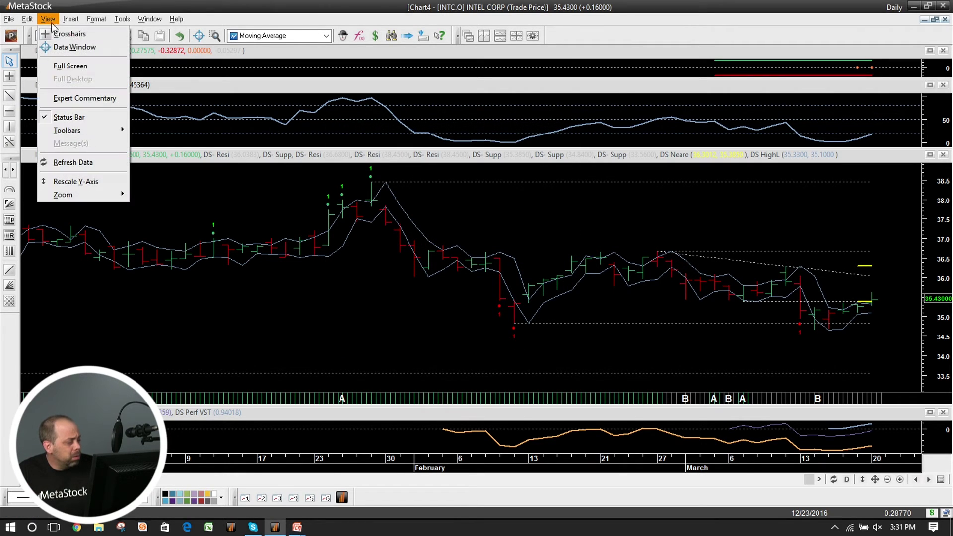
pyautogui.click(80, 98)
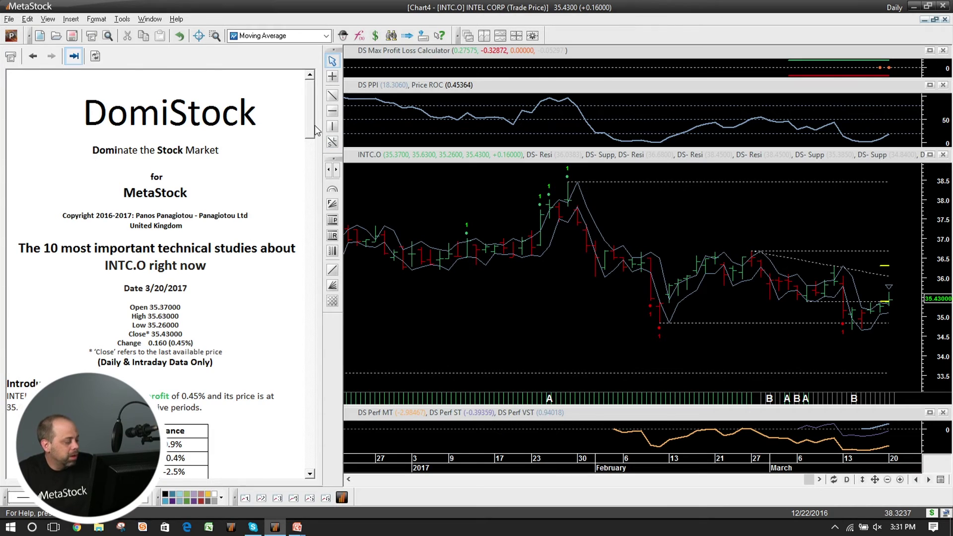
pyautogui.moveTo(314, 129); pyautogui.dragTo(311, 149)
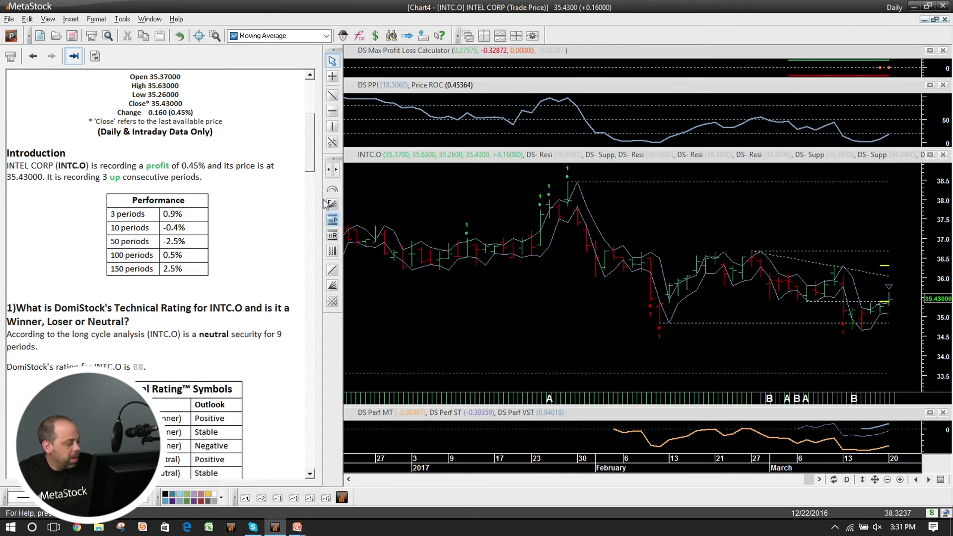
# Scroll the commentary to the trading strategy and nearest support-resistance sections
pyautogui.scroll(-2, 313, 169)
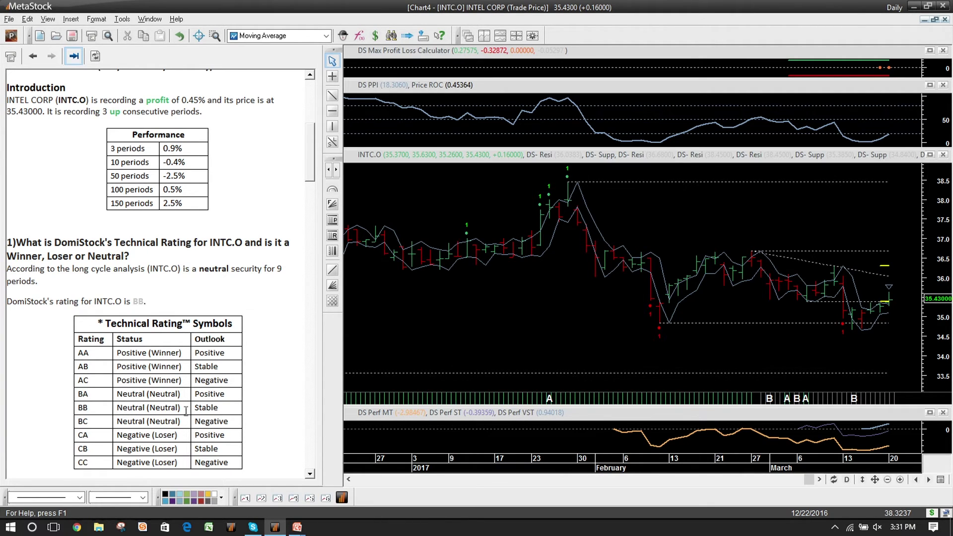
pyautogui.scroll(-3, 312, 186)
pyautogui.scroll(-3, 313, 186)
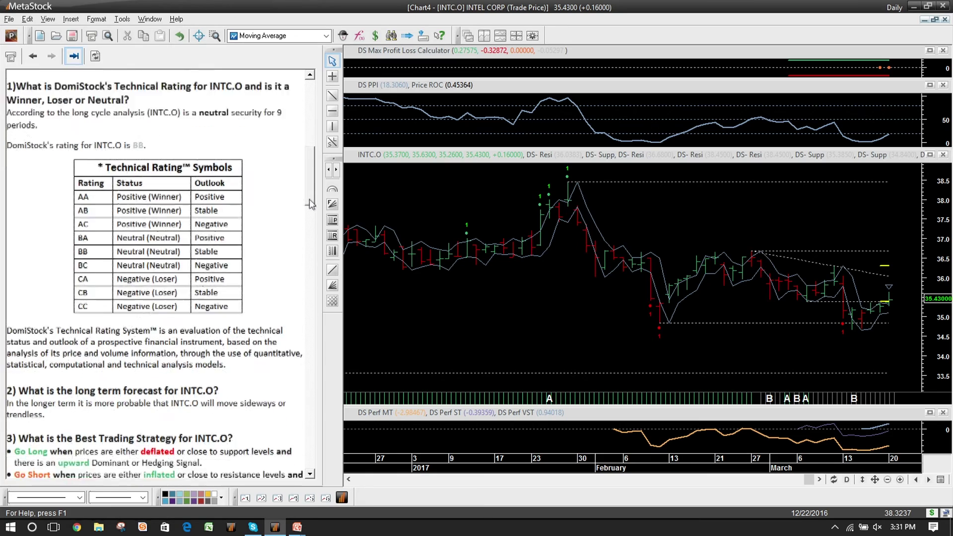
pyautogui.scroll(-3, 309, 199)
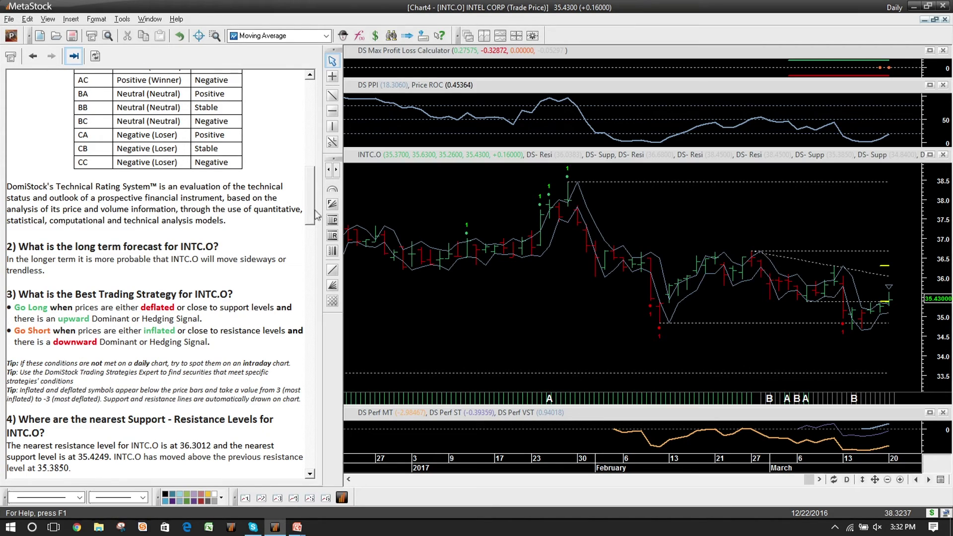
pyautogui.moveTo(312, 216); pyautogui.dragTo(311, 243)
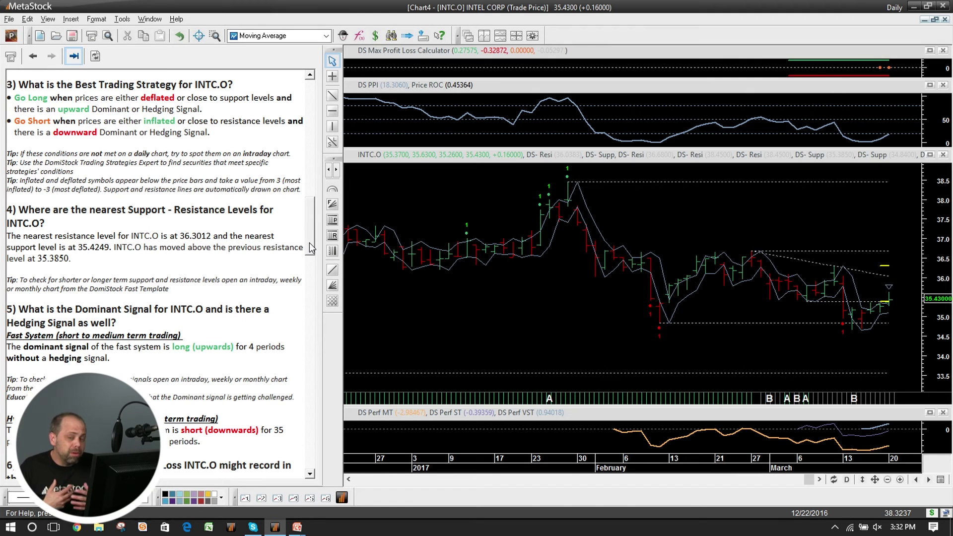
# Switch back to the DomiStock PowerPoint slide show with Alt+Tab
pyautogui.hotkey('alt', 'Tab')
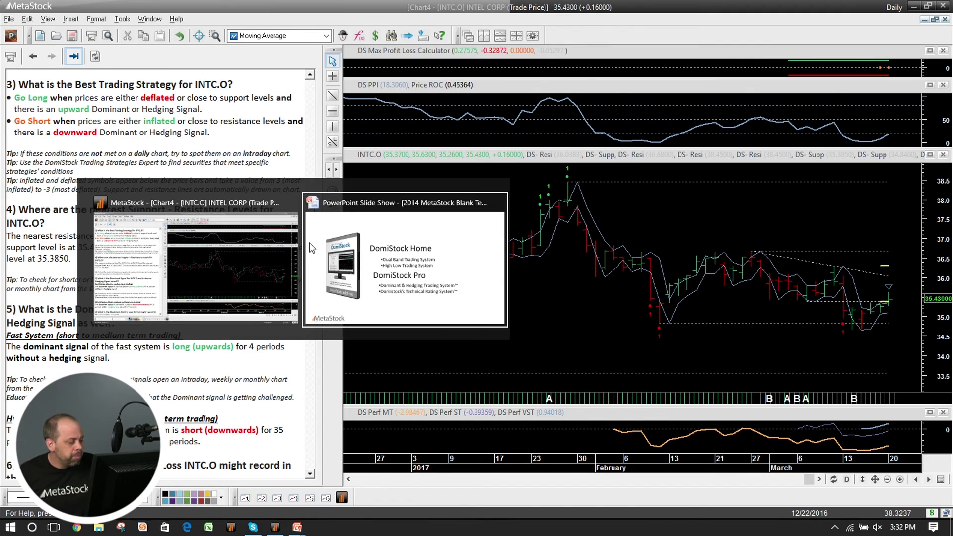